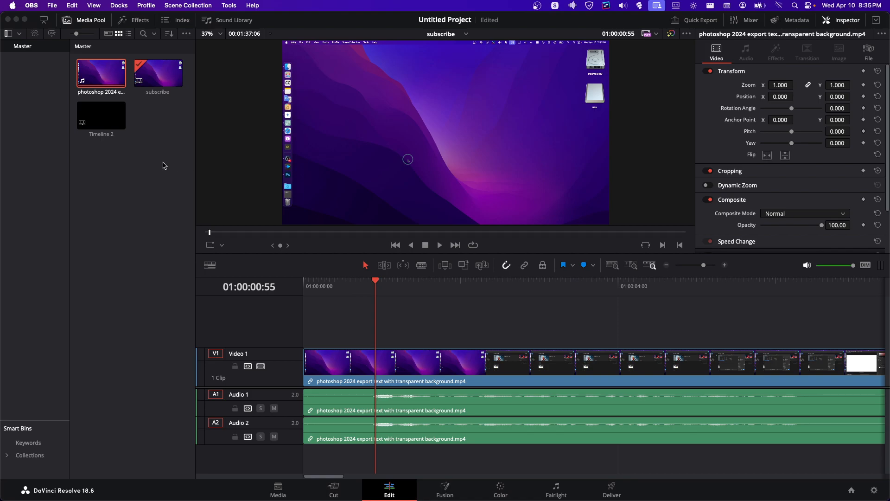
- Open the timeline settings of Timeline 2 and stop it from using the project settings
{"action": "left_click", "coordinate": [105, 127]}
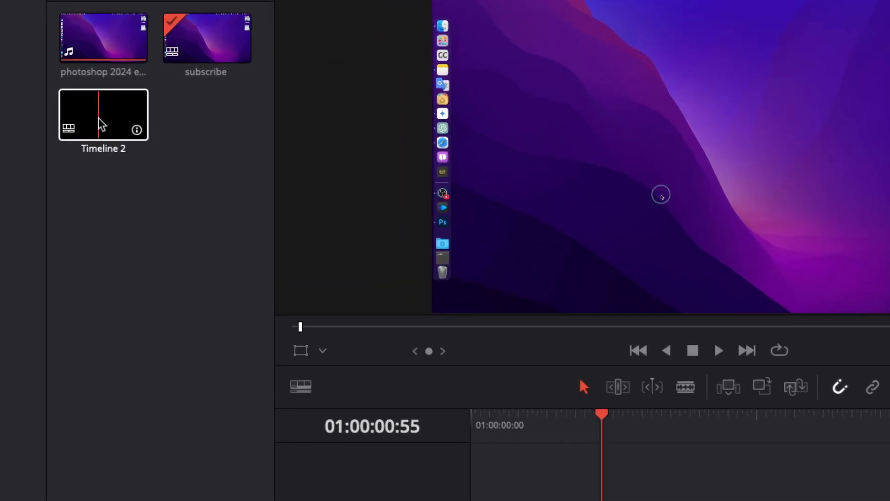
{"action": "right_click", "coordinate": [101, 122]}
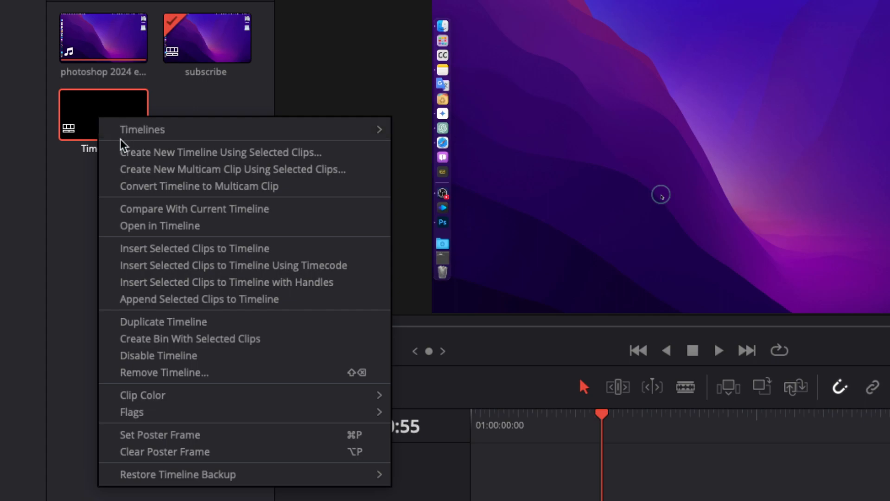
{"action": "right_click", "coordinate": [93, 116]}
{"action": "mouse_move", "coordinate": [120, 127]}
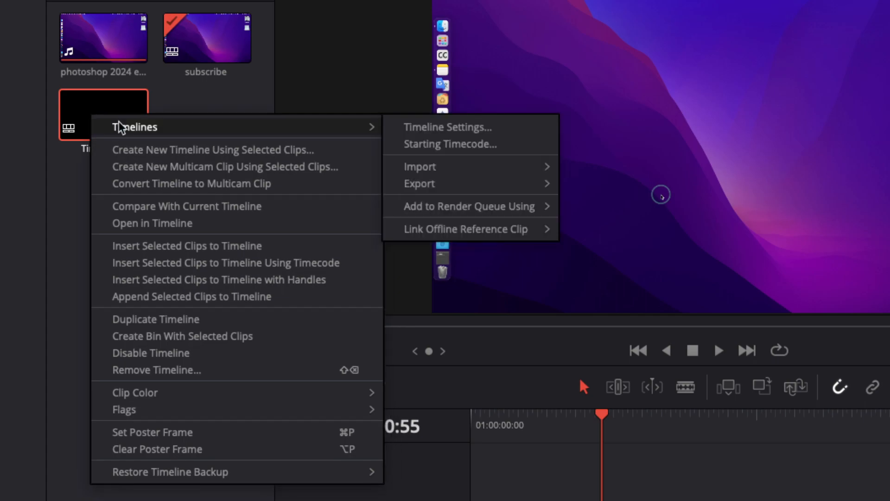
{"action": "left_click", "coordinate": [420, 129]}
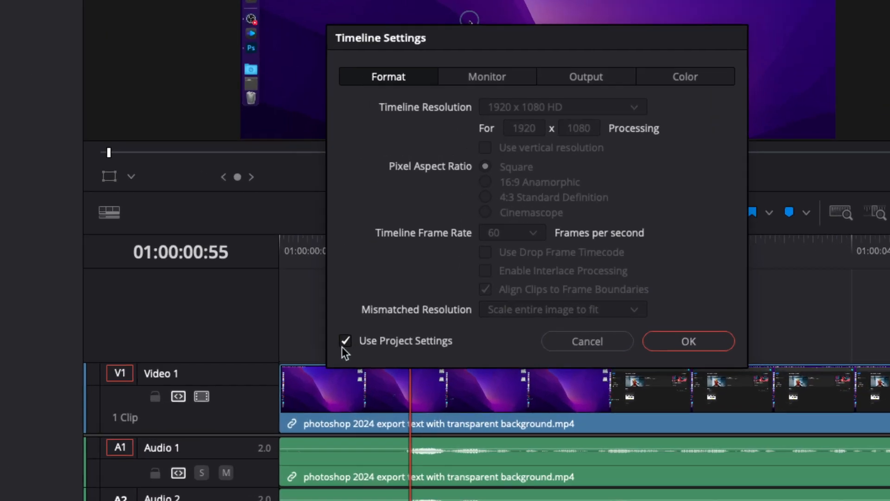
{"action": "left_click", "coordinate": [339, 336]}
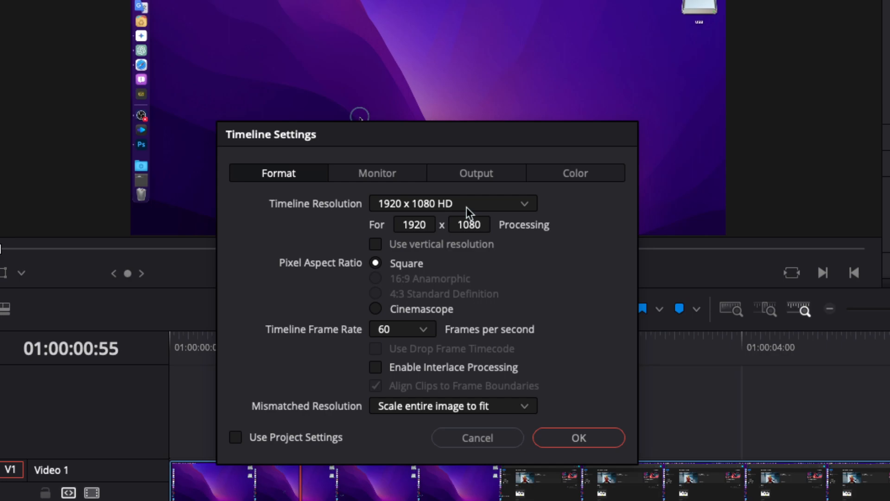
- Set Timeline 2's resolution to 3840 x 2160 Ultra HD with mismatched resolution as Scale entire image to fit, and apply the settings
{"action": "left_click", "coordinate": [466, 204]}
{"action": "scroll", "coordinate": [463, 308], "scroll_direction": "down", "scroll_amount": 5}
{"action": "scroll", "coordinate": [464, 297], "scroll_direction": "up", "scroll_amount": 3}
{"action": "scroll", "coordinate": [457, 269], "scroll_direction": "down", "scroll_amount": 3}
{"action": "left_click", "coordinate": [454, 285]}
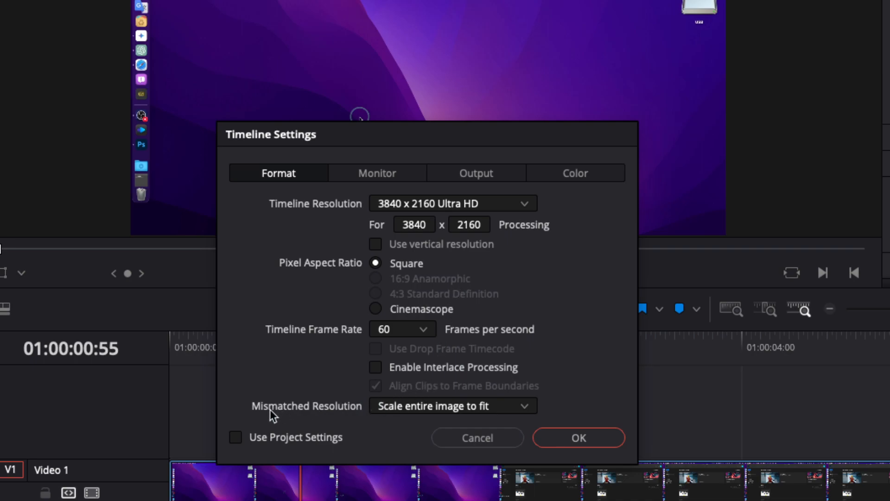
{"action": "left_click", "coordinate": [388, 411]}
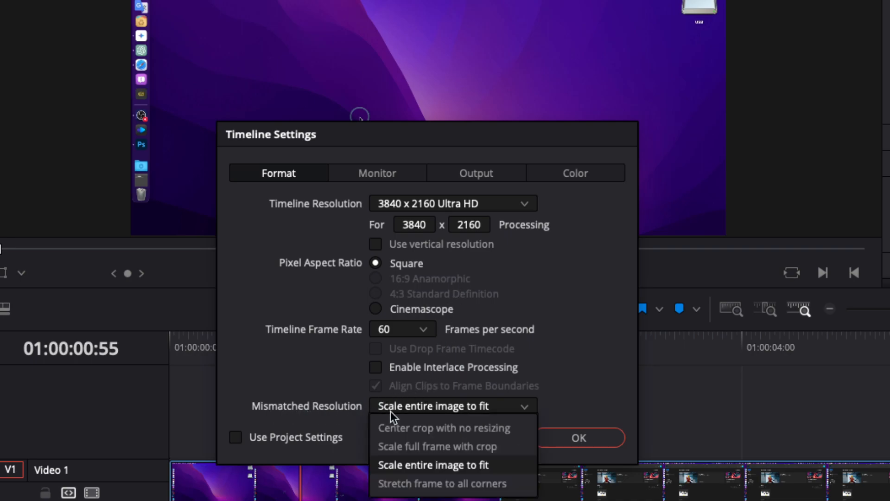
{"action": "left_click", "coordinate": [412, 465]}
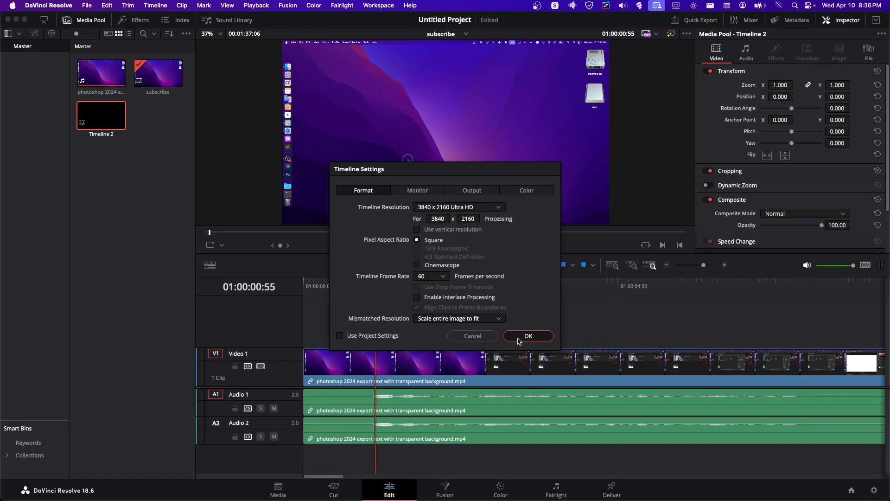
{"action": "left_click", "coordinate": [528, 336]}
{"action": "right_click", "coordinate": [483, 363]}
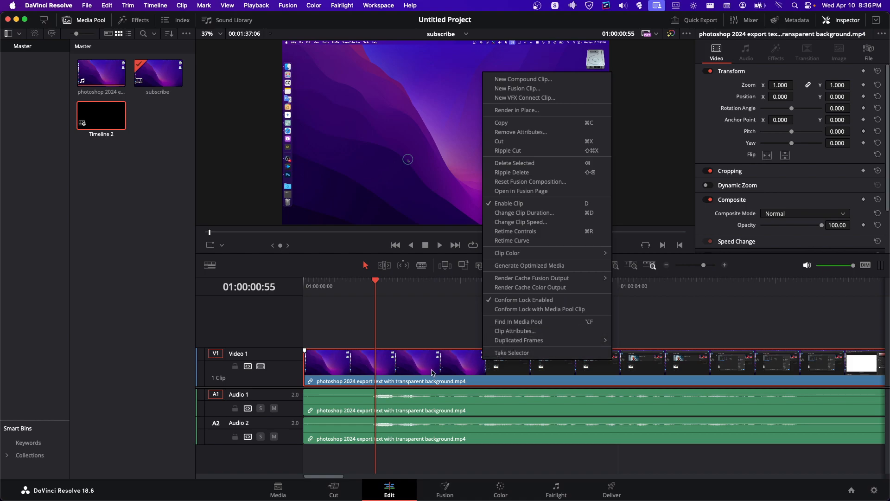
{"action": "key", "text": "Escape"}
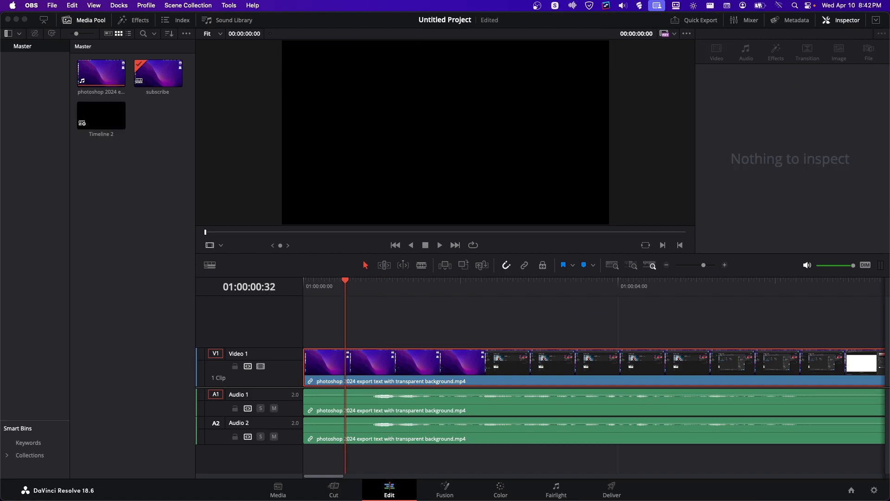
- Reopen Timeline 2's settings and review the output scaling option and the 3840 x 2160 Ultra HD timeline resolution
{"action": "right_click", "coordinate": [159, 75]}
{"action": "right_click", "coordinate": [117, 106]}
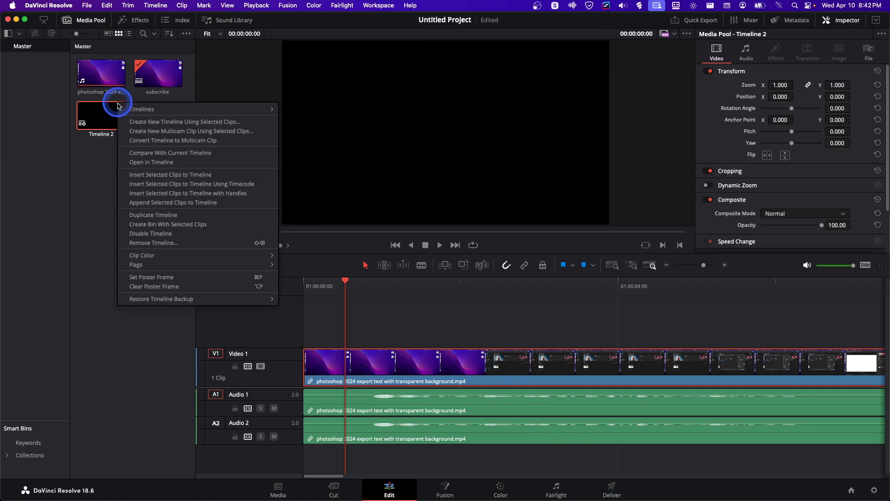
{"action": "left_click", "coordinate": [299, 104]}
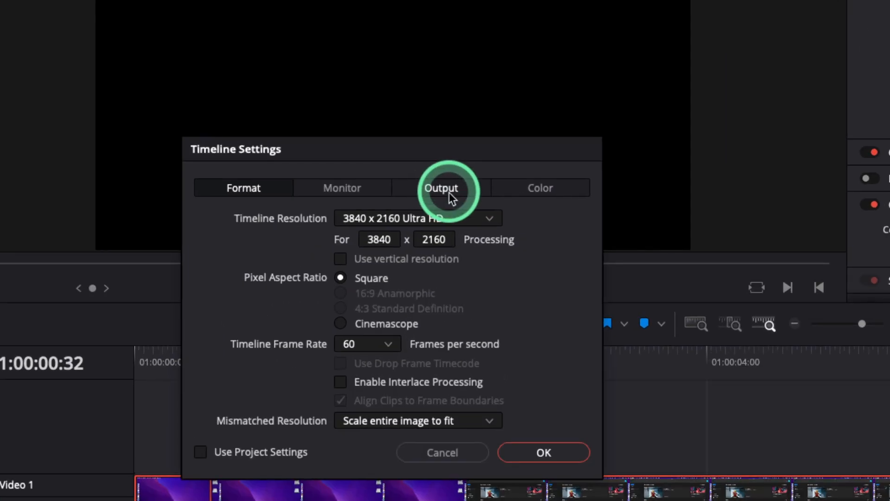
{"action": "left_click", "coordinate": [472, 190]}
{"action": "left_click", "coordinate": [322, 221]}
{"action": "left_click", "coordinate": [306, 216]}
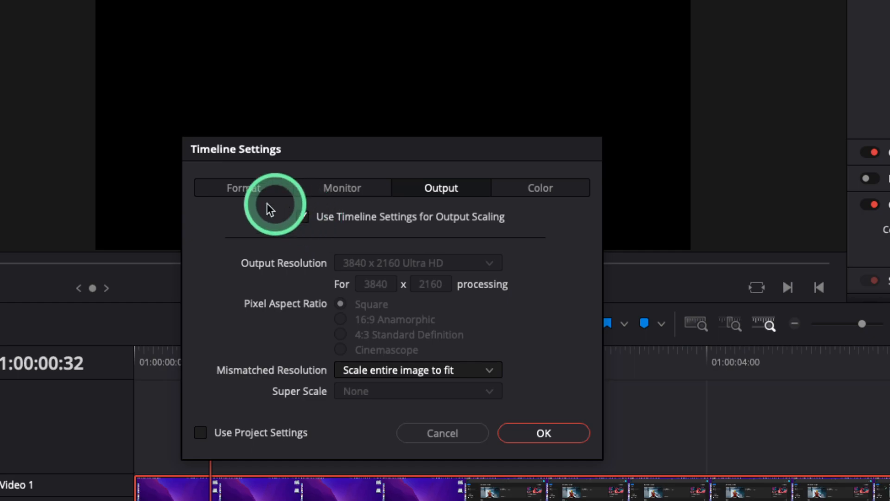
{"action": "left_click", "coordinate": [244, 190]}
{"action": "left_click", "coordinate": [366, 219]}
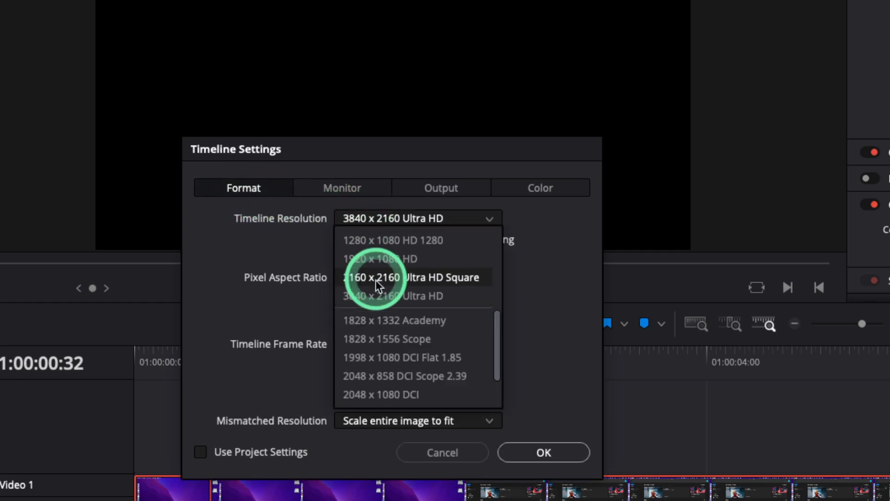
{"action": "left_click", "coordinate": [383, 293]}
- Try separate output resolutions of 720 x 486 NTSC and 3840 x 2160 Ultra HD, restore timeline-based output scaling, and close the settings
{"action": "left_click", "coordinate": [433, 193]}
{"action": "left_click", "coordinate": [303, 216]}
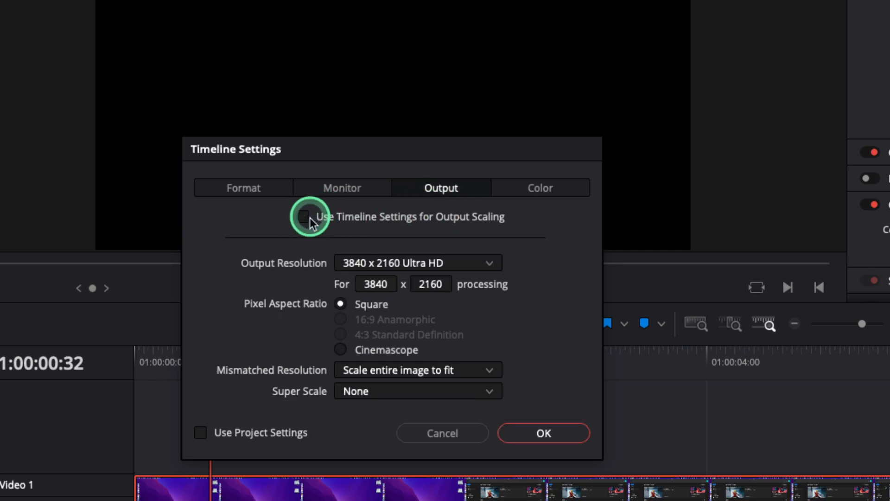
{"action": "left_click", "coordinate": [364, 260]}
{"action": "left_click", "coordinate": [413, 307]}
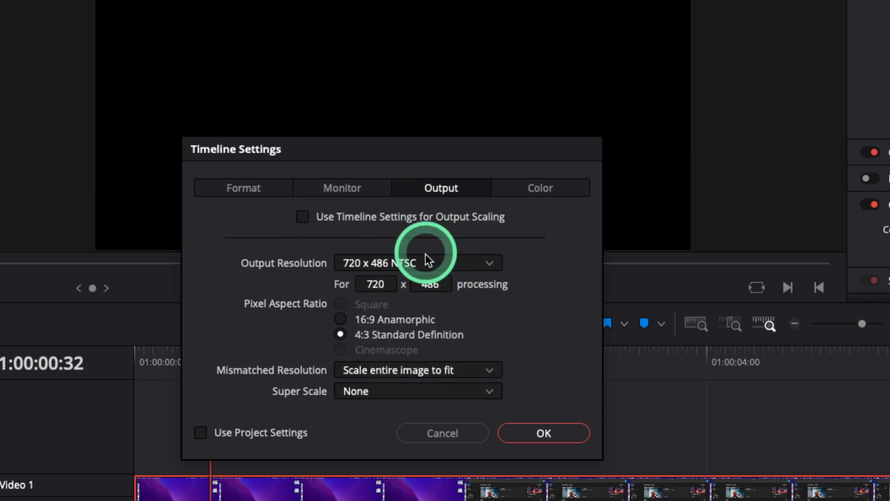
{"action": "left_click", "coordinate": [378, 263]}
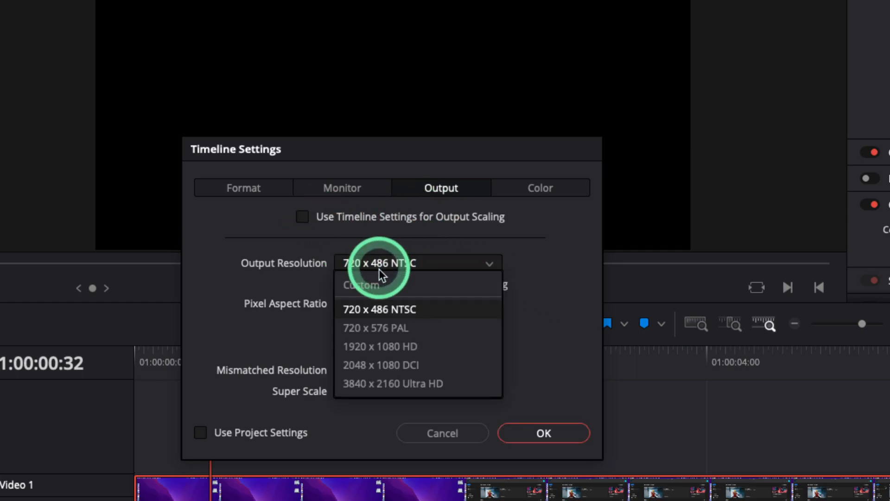
{"action": "left_click", "coordinate": [397, 383]}
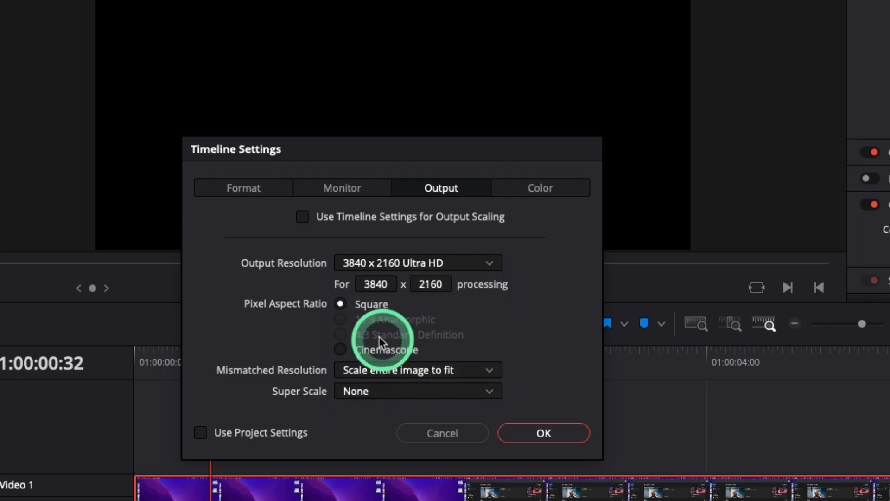
{"action": "left_click", "coordinate": [305, 218]}
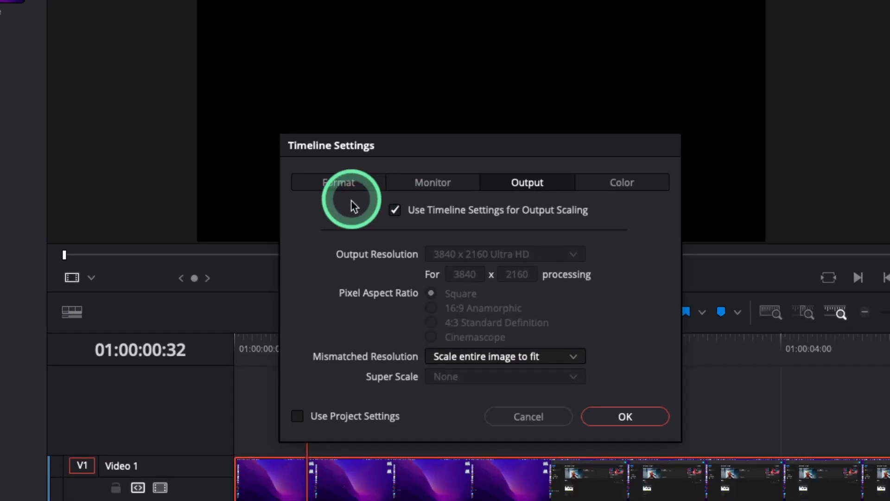
{"action": "left_click", "coordinate": [373, 191]}
{"action": "left_click", "coordinate": [535, 337]}
{"action": "key", "text": "super+Tab"}
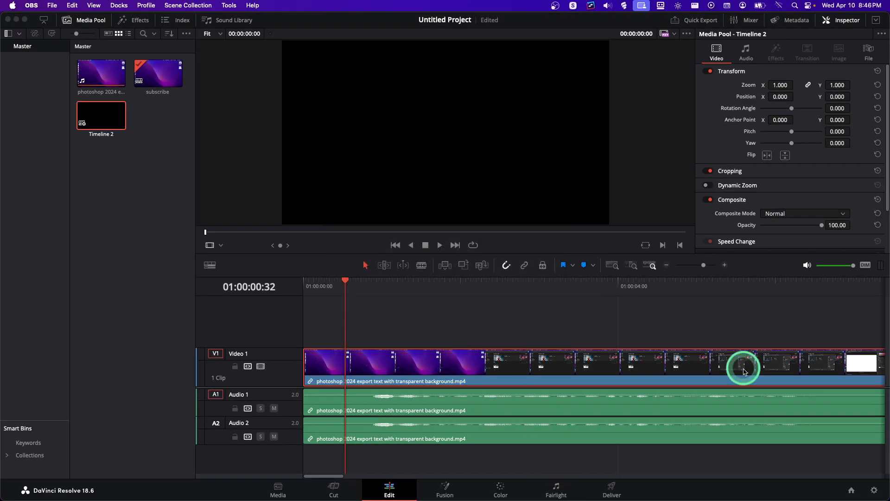
- Move the playhead to 01:00:00:38 and open the clip attributes of the clip on Video 1
{"action": "left_click", "coordinate": [366, 281]}
{"action": "left_click_drag", "start_coordinate": [366, 282], "coordinate": [353, 281]}
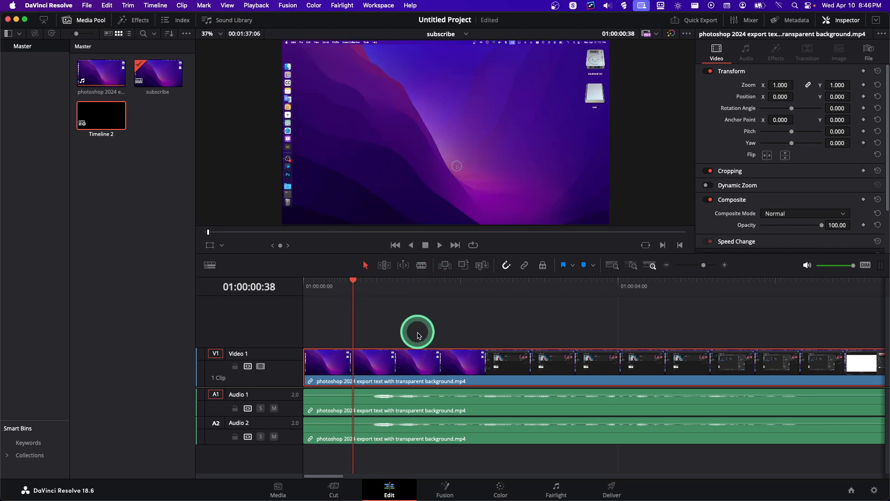
{"action": "right_click", "coordinate": [449, 366]}
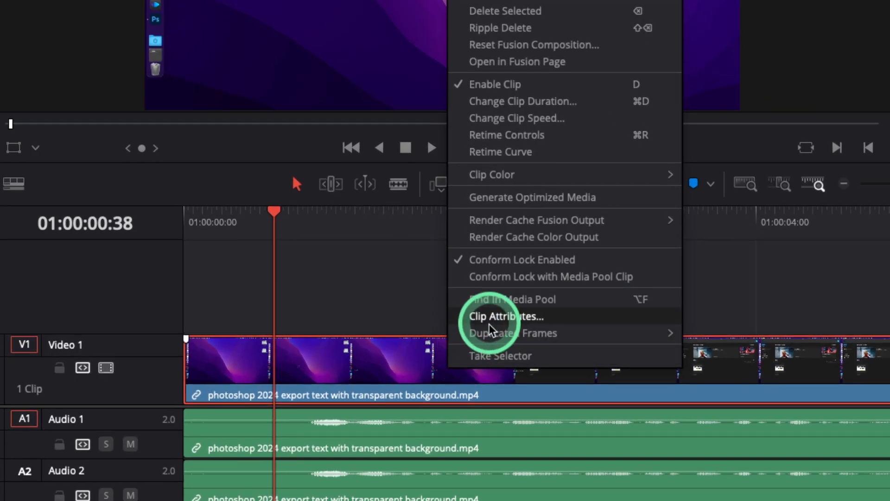
{"action": "left_click", "coordinate": [464, 337]}
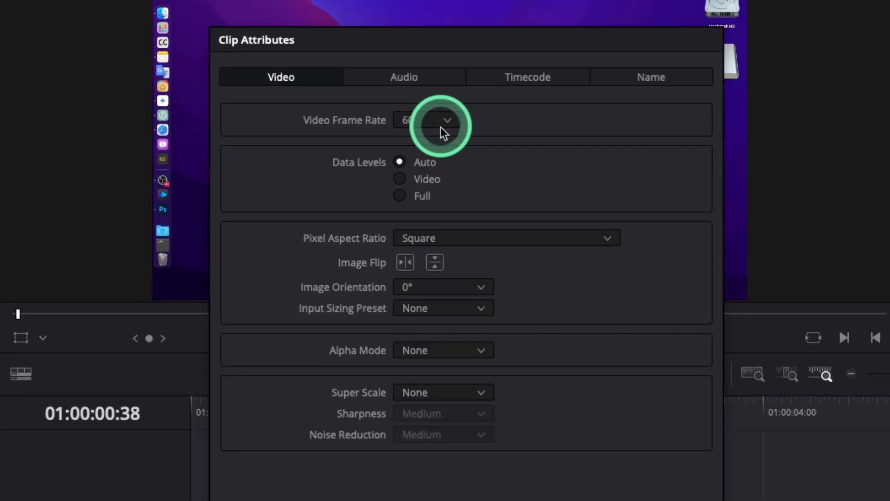
- Review the clip's video frame rate, audio, timecode, name and pixel aspect ratio attributes
{"action": "left_click", "coordinate": [441, 127]}
{"action": "left_click", "coordinate": [420, 290]}
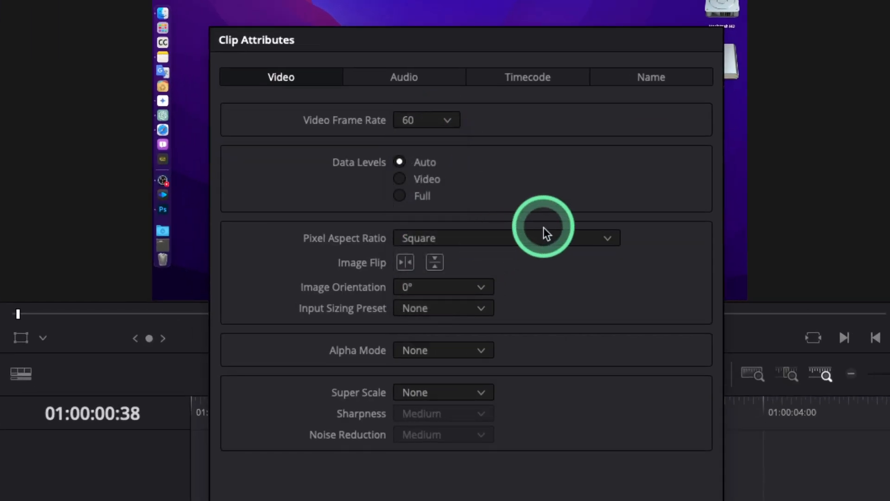
{"action": "left_click", "coordinate": [401, 89]}
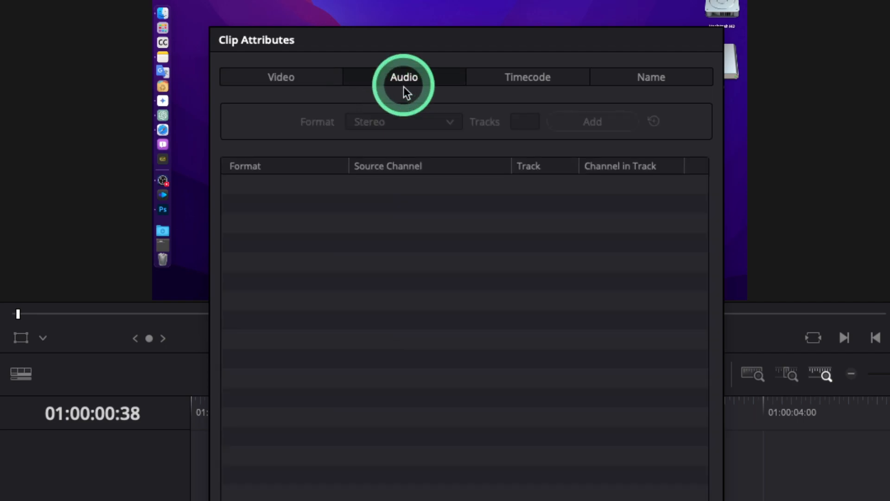
{"action": "left_click", "coordinate": [503, 85]}
{"action": "left_click", "coordinate": [628, 78]}
{"action": "left_click", "coordinate": [425, 77]}
{"action": "left_click", "coordinate": [295, 78]}
{"action": "left_click", "coordinate": [407, 242]}
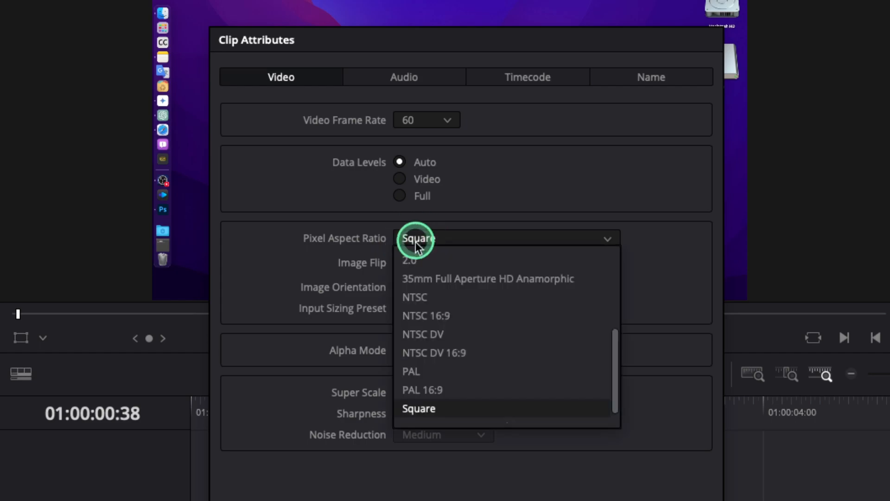
{"action": "scroll", "coordinate": [464, 334], "scroll_direction": "down", "scroll_amount": 2}
{"action": "left_click", "coordinate": [672, 266]}
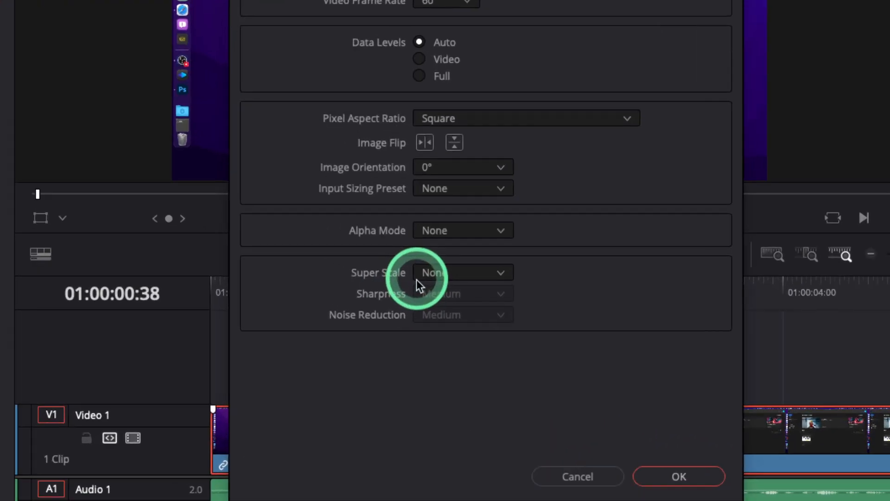
- Set the clip's Super Scale to 4x with Sharpness and Noise Reduction both at High, and apply the attributes
{"action": "left_click", "coordinate": [434, 276]}
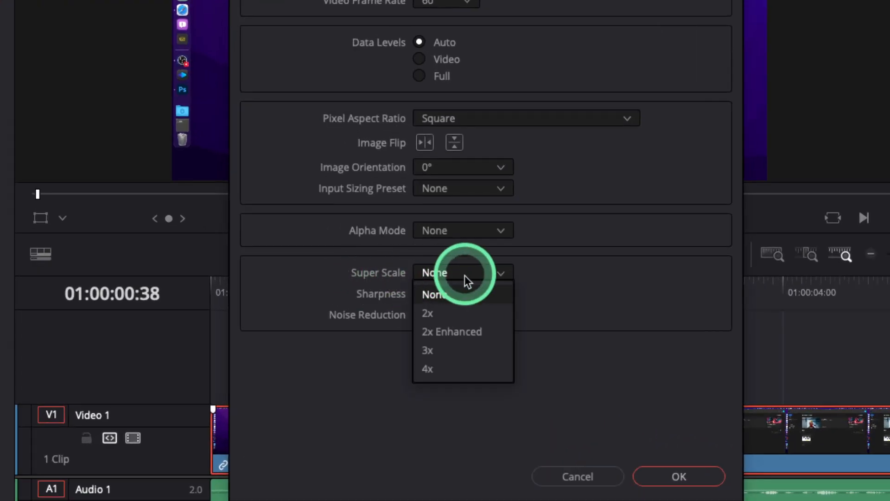
{"action": "left_click", "coordinate": [458, 367]}
{"action": "left_click", "coordinate": [439, 297]}
{"action": "left_click", "coordinate": [444, 354]}
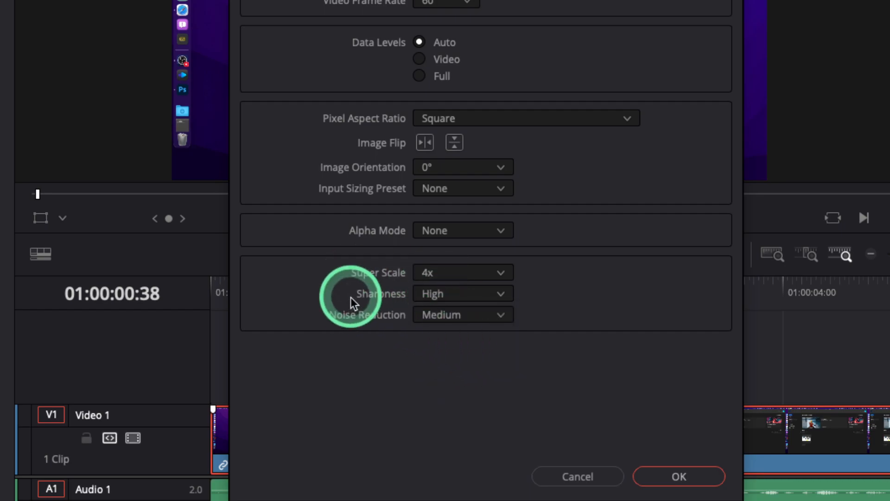
{"action": "left_click", "coordinate": [430, 315]}
{"action": "left_click", "coordinate": [443, 376]}
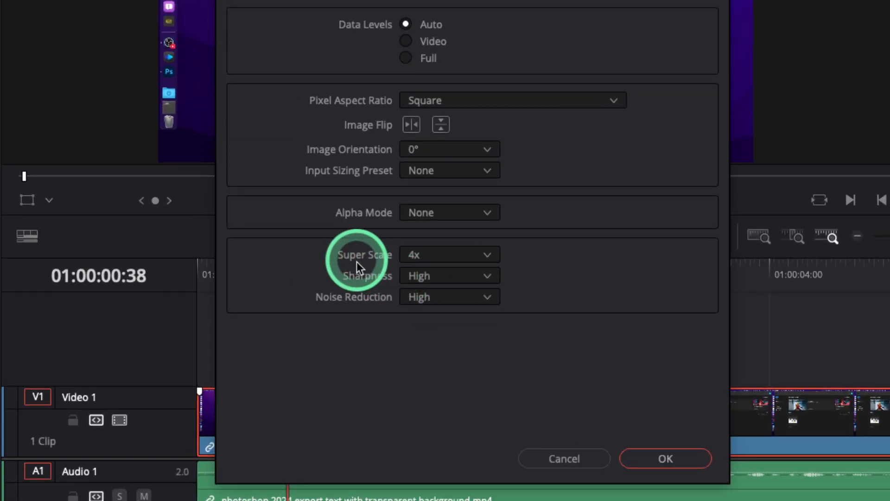
{"action": "left_click", "coordinate": [424, 258]}
{"action": "left_click", "coordinate": [419, 351]}
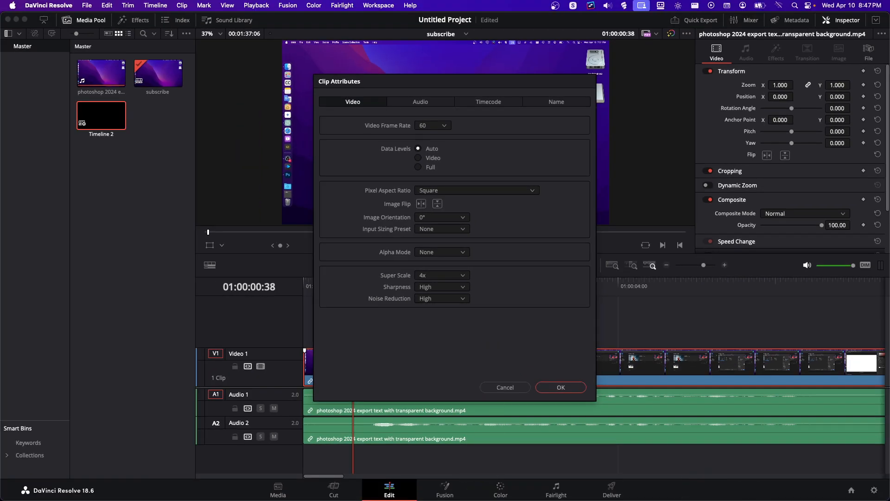
{"action": "key", "text": "super+Tab"}
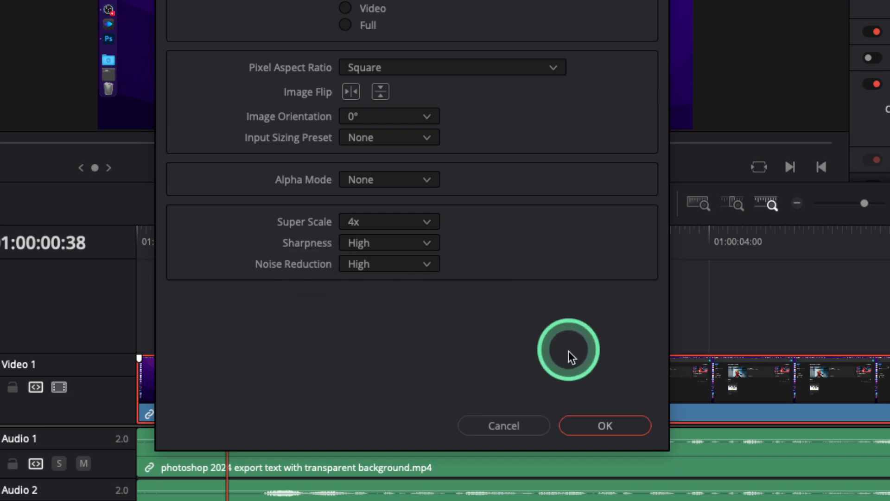
{"action": "left_click", "coordinate": [585, 423]}
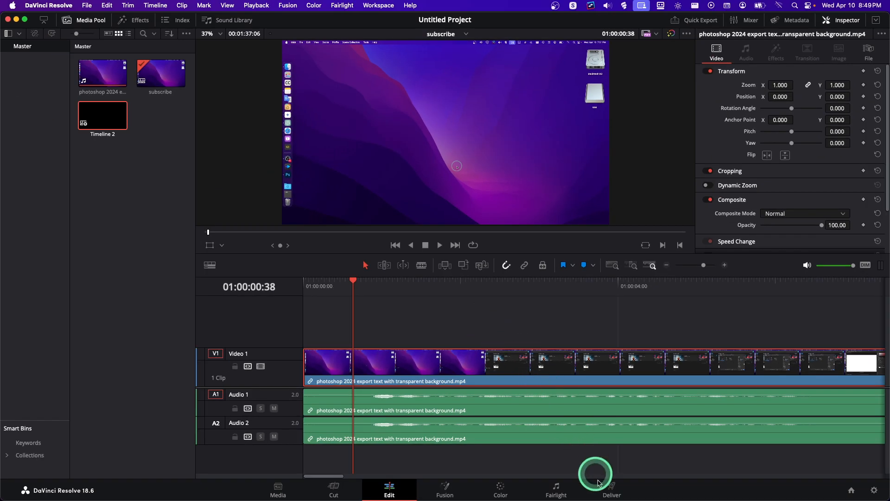
- Switch to the Deliver page and enlarge the render settings and preview area above the timeline
{"action": "left_click", "coordinate": [610, 489]}
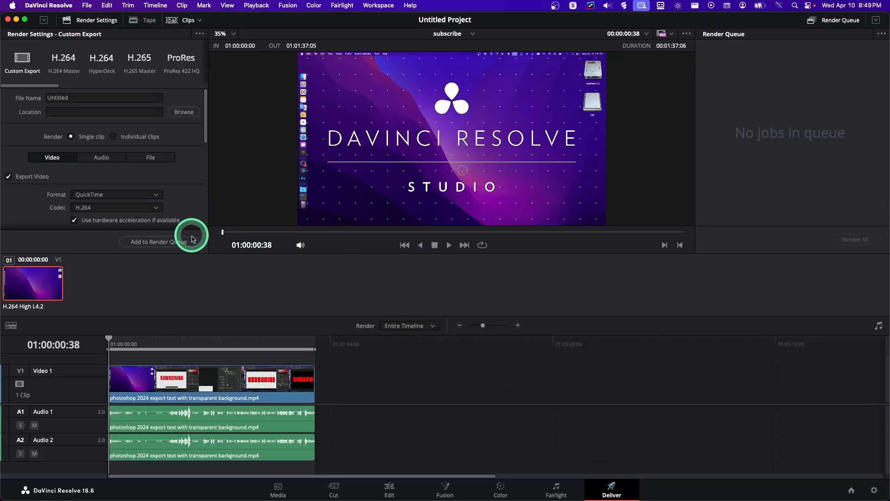
{"action": "left_click_drag", "start_coordinate": [189, 317], "coordinate": [204, 387]}
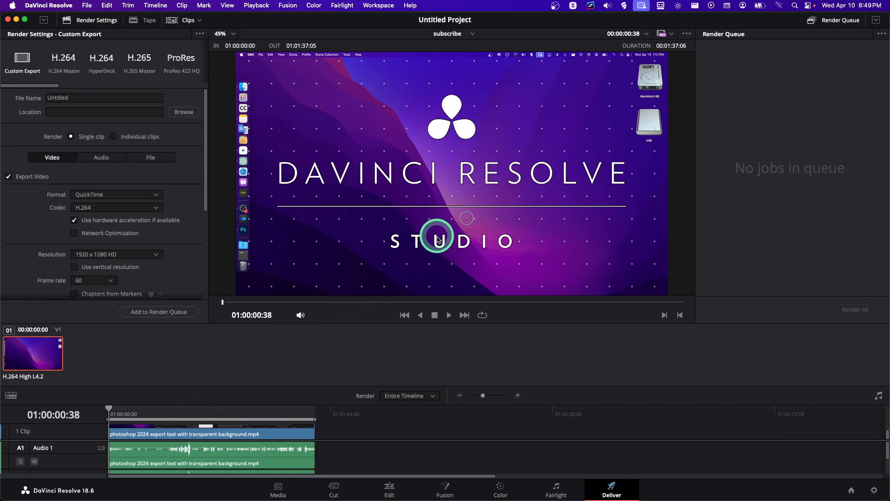
- Return to the Edit page and recheck the Super Scale, Sharpness and Noise Reduction attributes of the clip on Video 1
{"action": "left_click", "coordinate": [389, 489]}
{"action": "right_click", "coordinate": [431, 370]}
{"action": "left_click", "coordinate": [443, 340]}
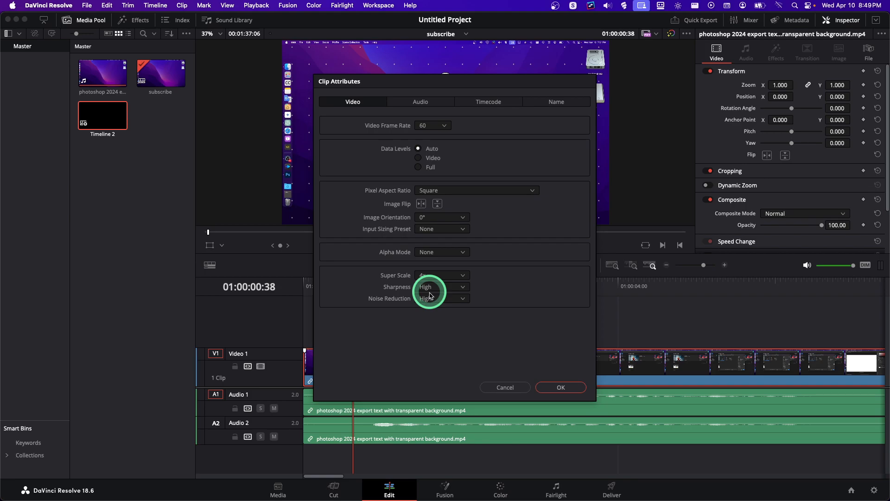
{"action": "left_click", "coordinate": [550, 386]}
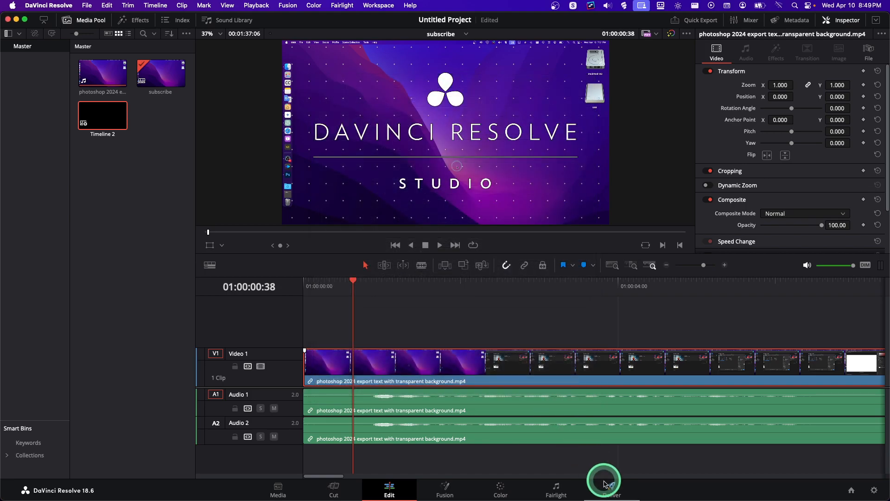
- Go back to the Deliver page and set the render resolution to 3840 x 2160 Ultra HD
{"action": "left_click", "coordinate": [611, 487]}
{"action": "left_click", "coordinate": [157, 255]}
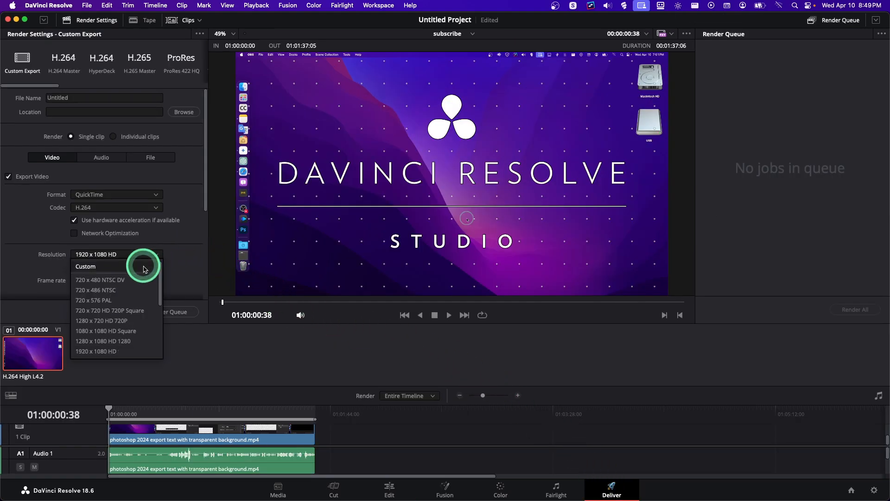
{"action": "left_click", "coordinate": [136, 267]}
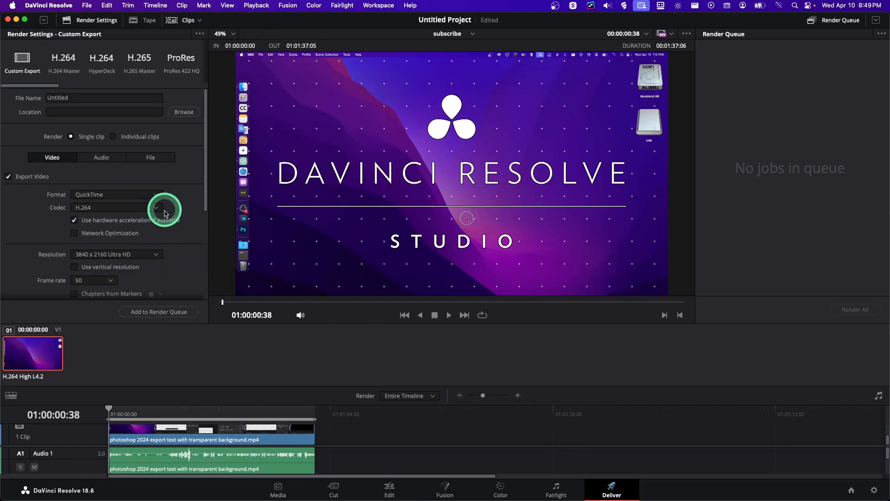
- Set the H.264 encoding profile to High in the video render settings
{"action": "scroll", "coordinate": [205, 199], "scroll_direction": "down", "scroll_amount": 2}
{"action": "scroll", "coordinate": [195, 204], "scroll_direction": "down", "scroll_amount": 4}
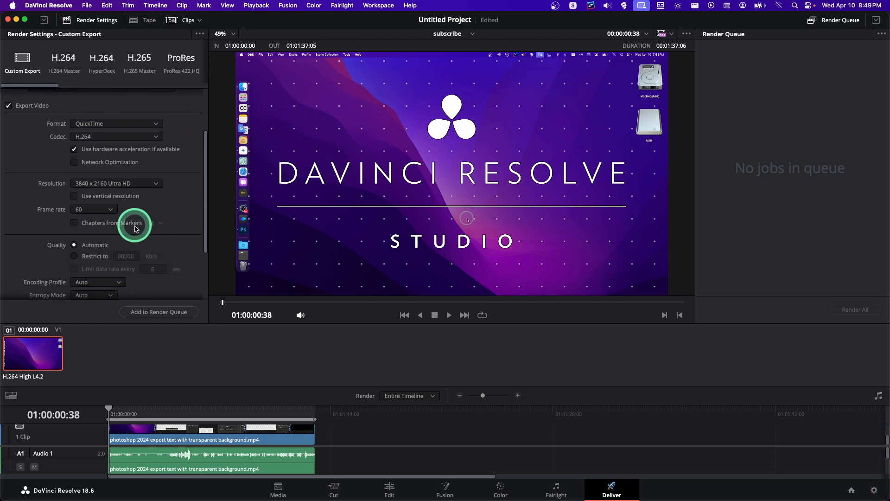
{"action": "scroll", "coordinate": [139, 246], "scroll_direction": "down", "scroll_amount": 3}
{"action": "left_click", "coordinate": [107, 210]}
{"action": "left_click", "coordinate": [110, 245]}
{"action": "left_click", "coordinate": [97, 215]}
{"action": "left_click", "coordinate": [155, 222]}
{"action": "left_click", "coordinate": [74, 251]}
{"action": "left_click", "coordinate": [74, 242]}
- Restrict the render quality to 80000 Kb/s and look over the remaining video export settings
{"action": "scroll", "coordinate": [93, 206], "scroll_direction": "up", "scroll_amount": 2}
{"action": "left_click", "coordinate": [82, 205]}
{"action": "left_click", "coordinate": [132, 205]}
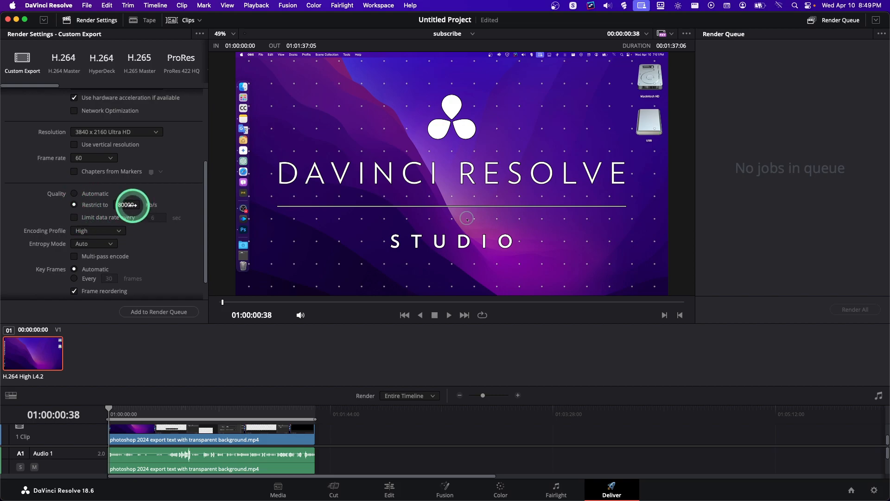
{"action": "scroll", "coordinate": [147, 244], "scroll_direction": "down", "scroll_amount": 2}
{"action": "scroll", "coordinate": [152, 244], "scroll_direction": "up", "scroll_amount": 6}
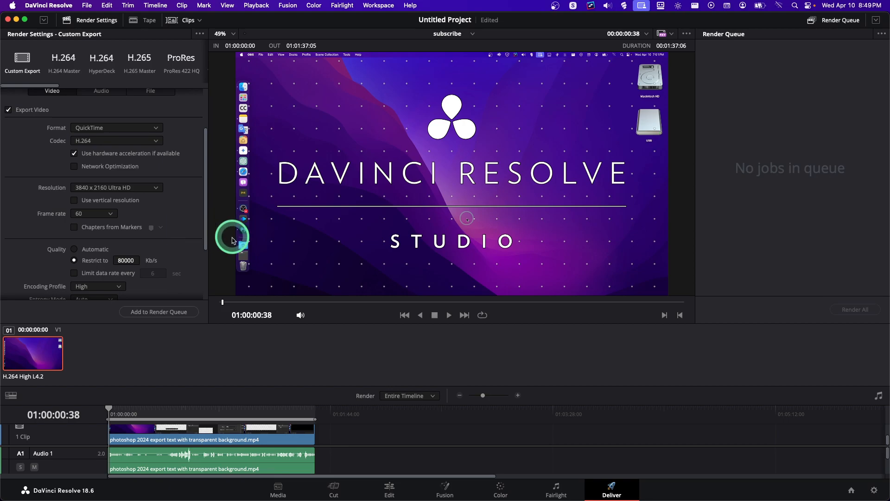
- Add the render job to the queue as Untitled.mov in the Downloads folder, accepting the higher-resolution render
{"action": "left_click", "coordinate": [149, 310]}
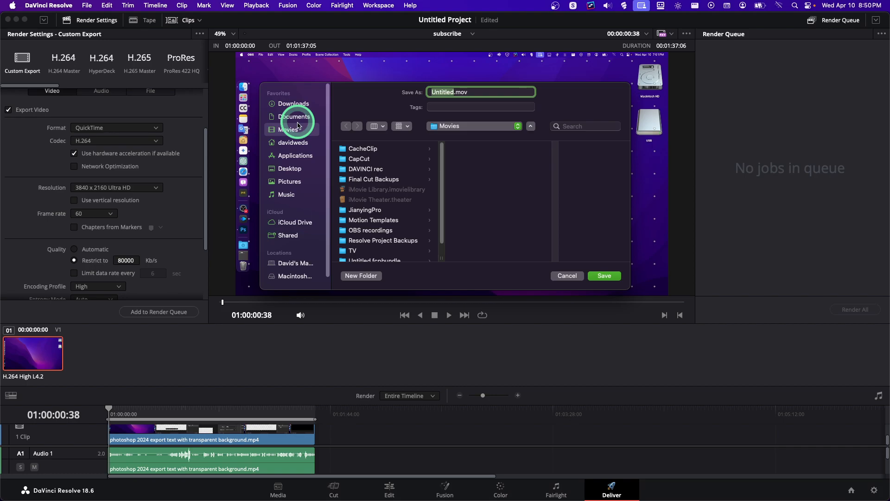
{"action": "left_click", "coordinate": [297, 118]}
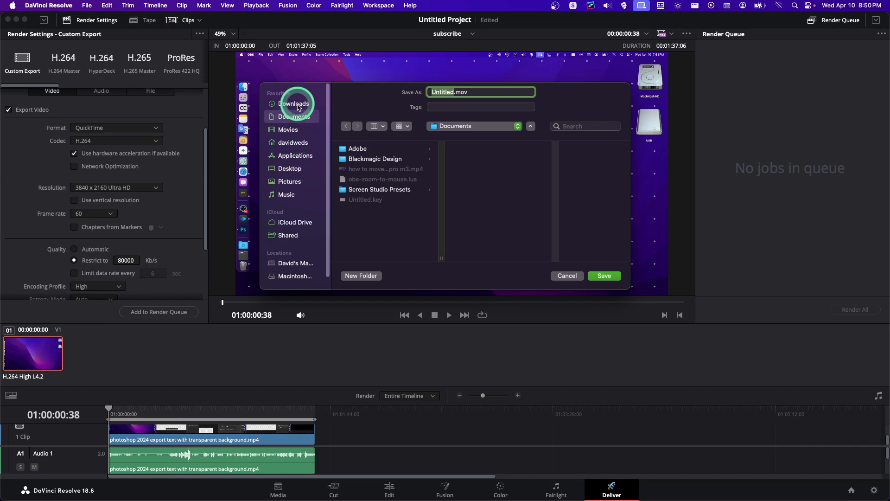
{"action": "left_click", "coordinate": [297, 104]}
{"action": "left_click", "coordinate": [601, 275]}
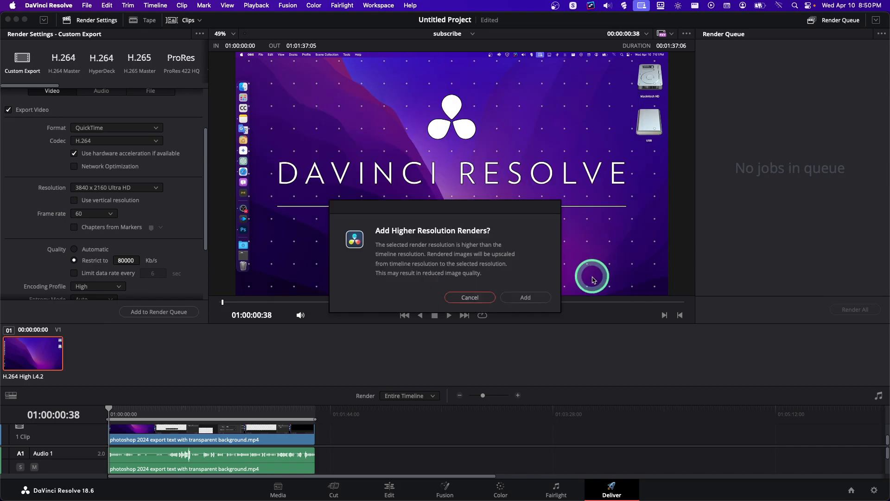
{"action": "left_click", "coordinate": [525, 297]}
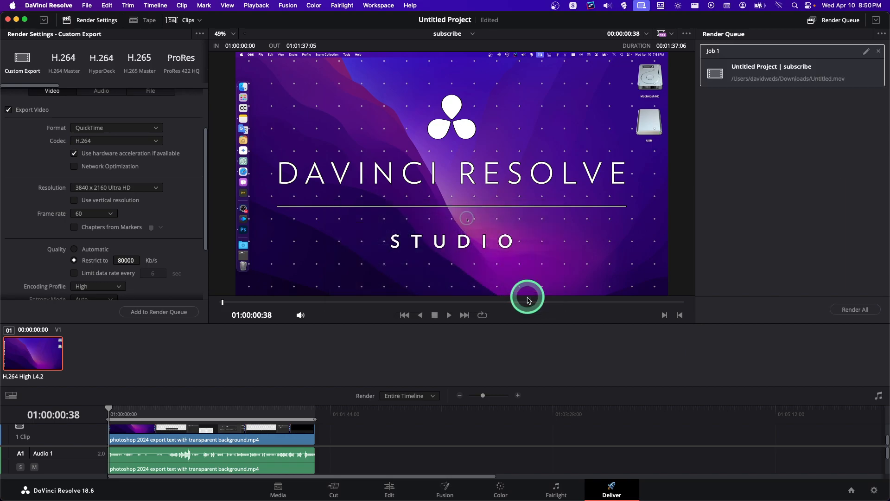